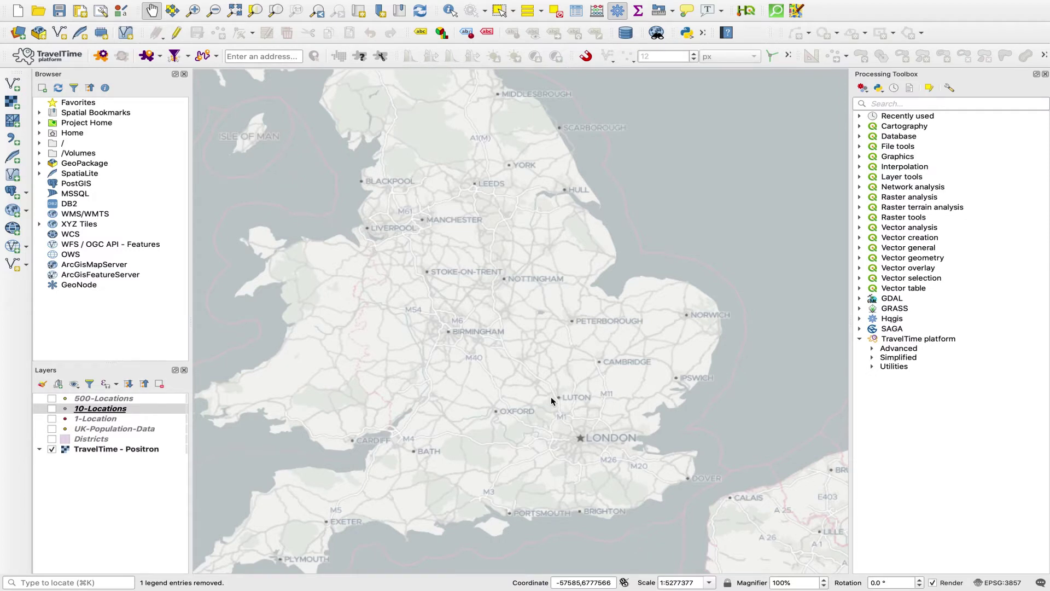
- Expand the TravelTime platform Simplified tools and select the Time Map - Simple algorithm
left_click(872, 358)
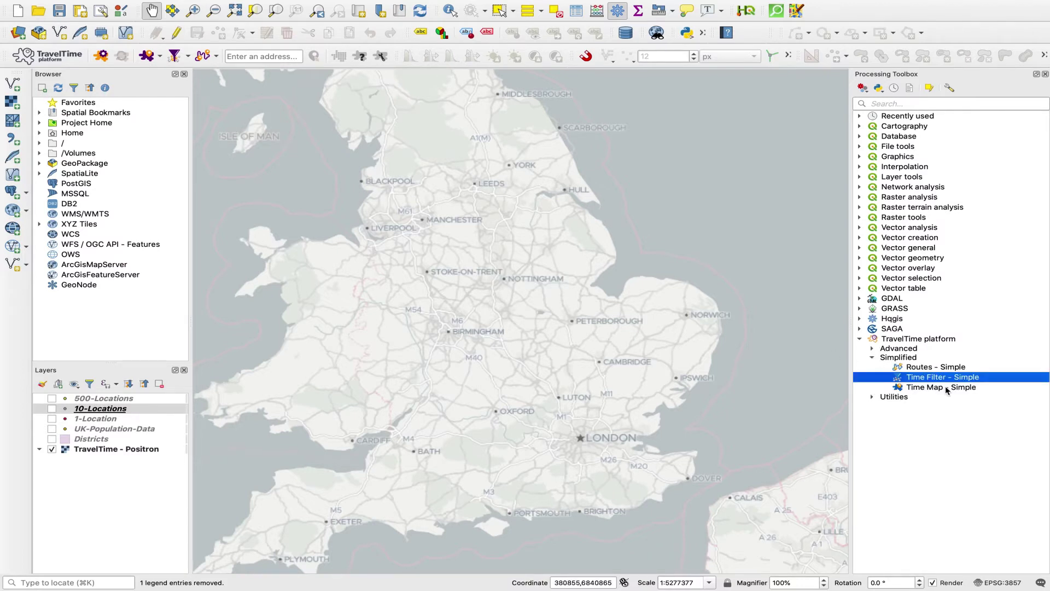
left_click(926, 388)
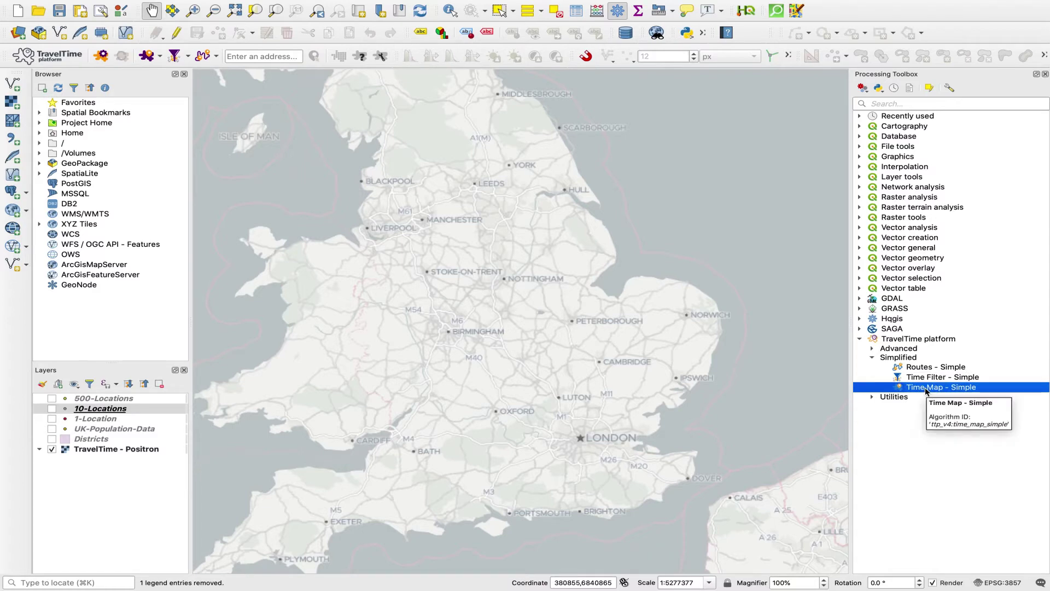
- Open Time Map - Simple as a batch process and add four rows, five in total
double_click(924, 387)
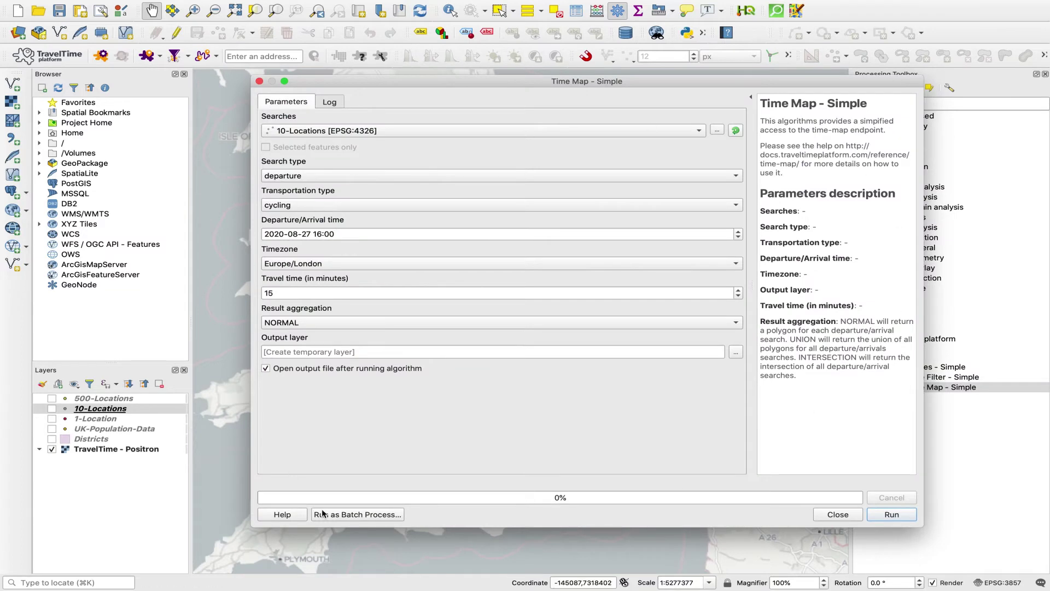
left_click(359, 515)
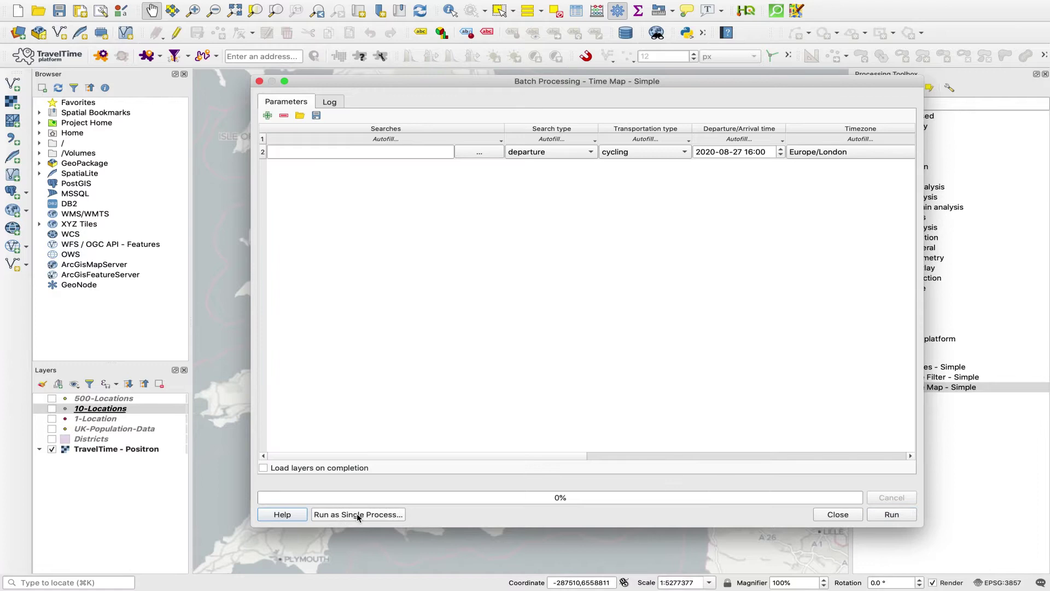
left_click(267, 116)
left_click(267, 116)
left_click(268, 115)
left_click(268, 115)
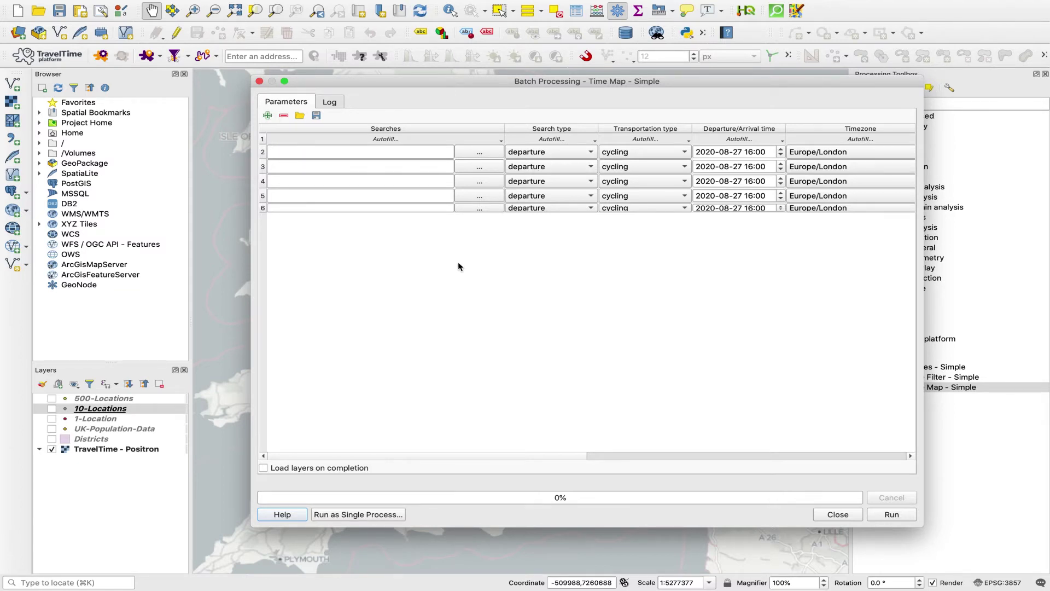
- Set row 2's searches to the 1-Location layer and fill it down to all rows
left_click(469, 155)
left_click(526, 159)
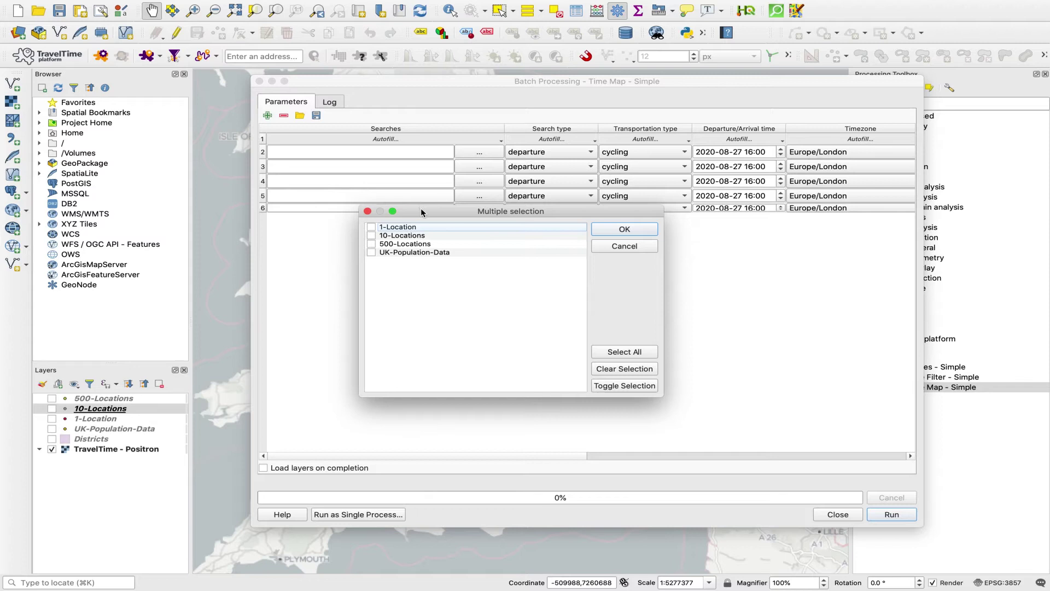
left_click(371, 228)
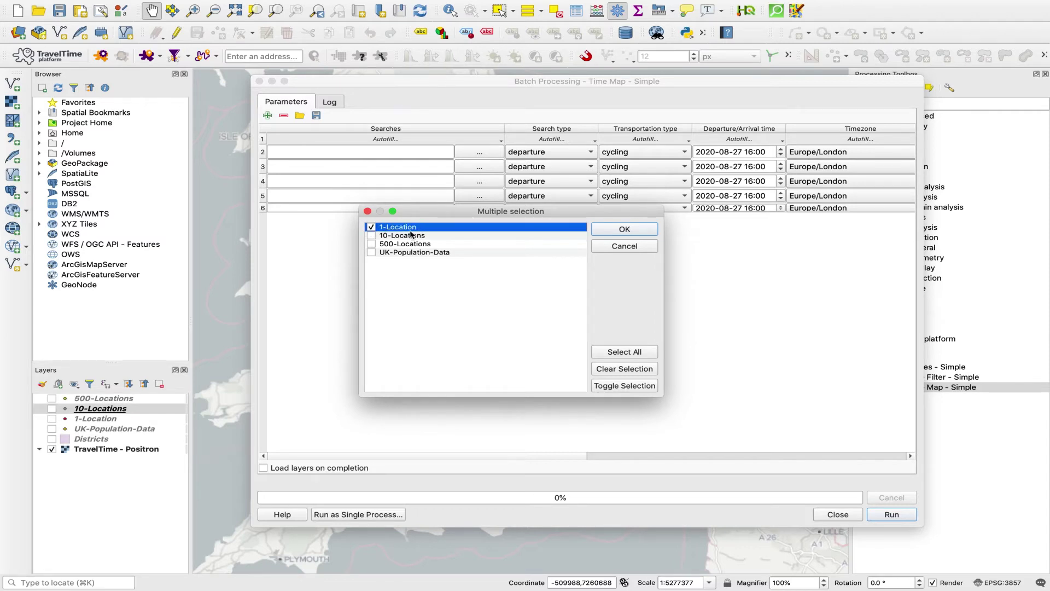
left_click(622, 230)
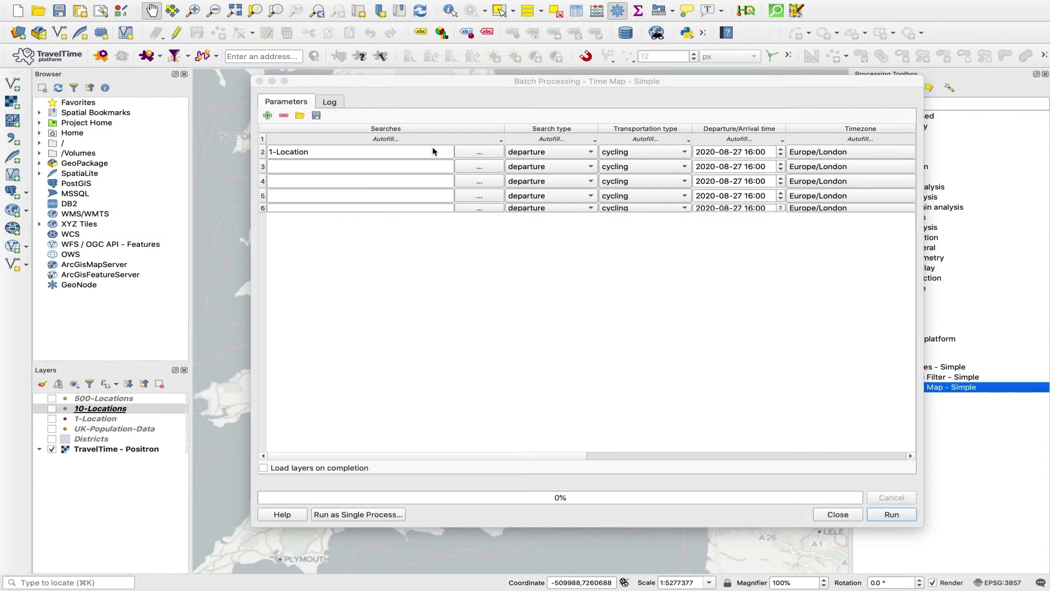
left_click(388, 140)
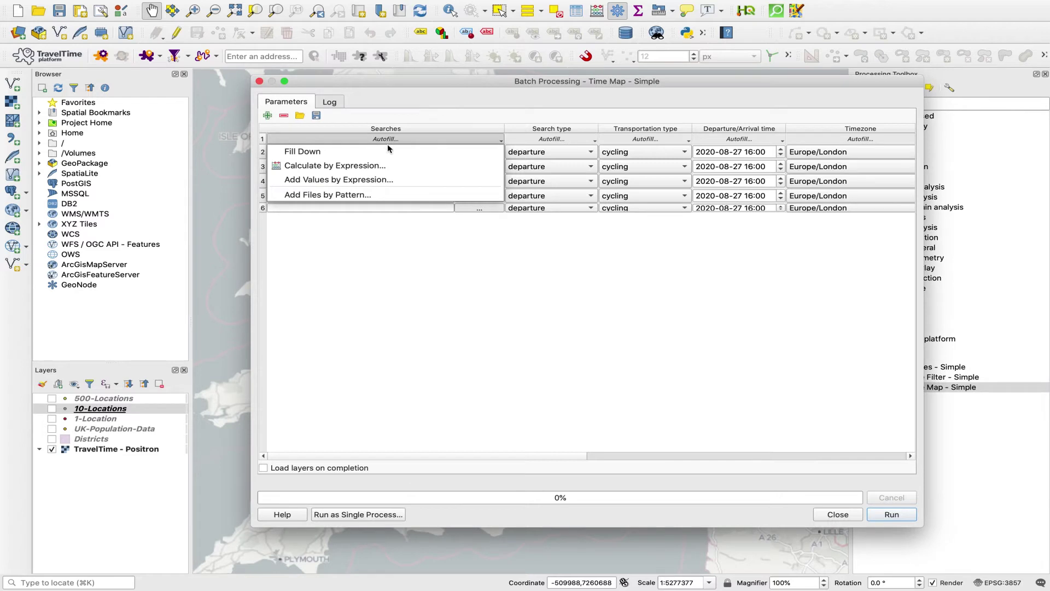
left_click(335, 157)
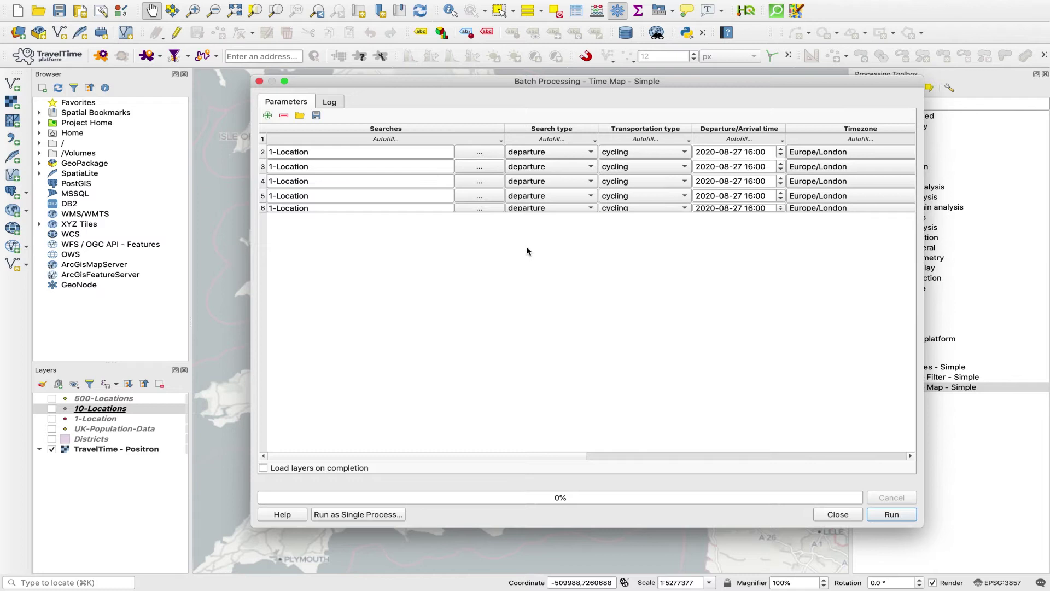
- Choose driving as row 2's transportation type and fill it down to every row
left_click(685, 154)
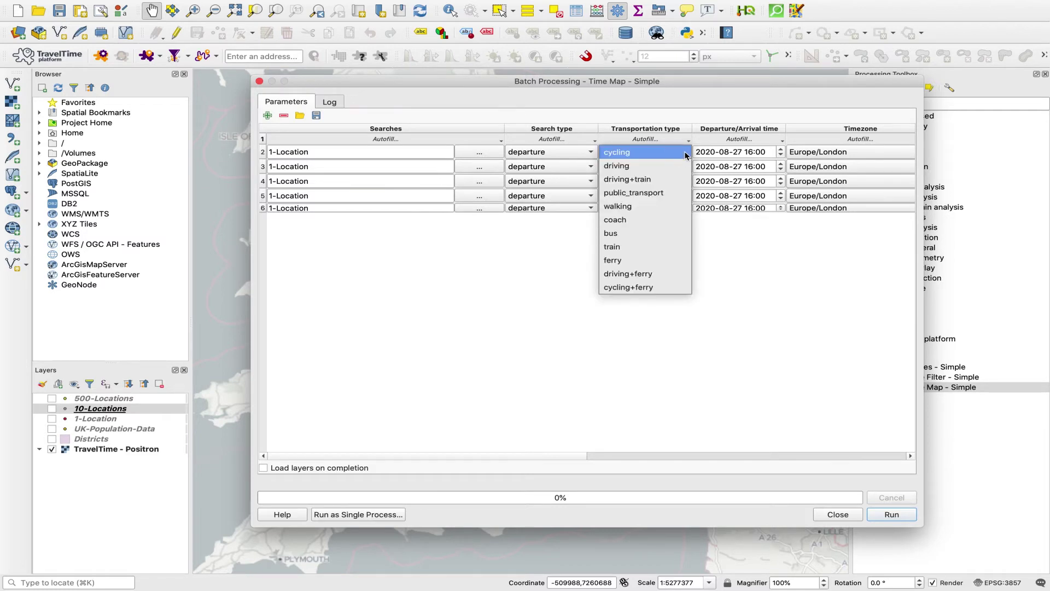
left_click(618, 166)
left_click(680, 140)
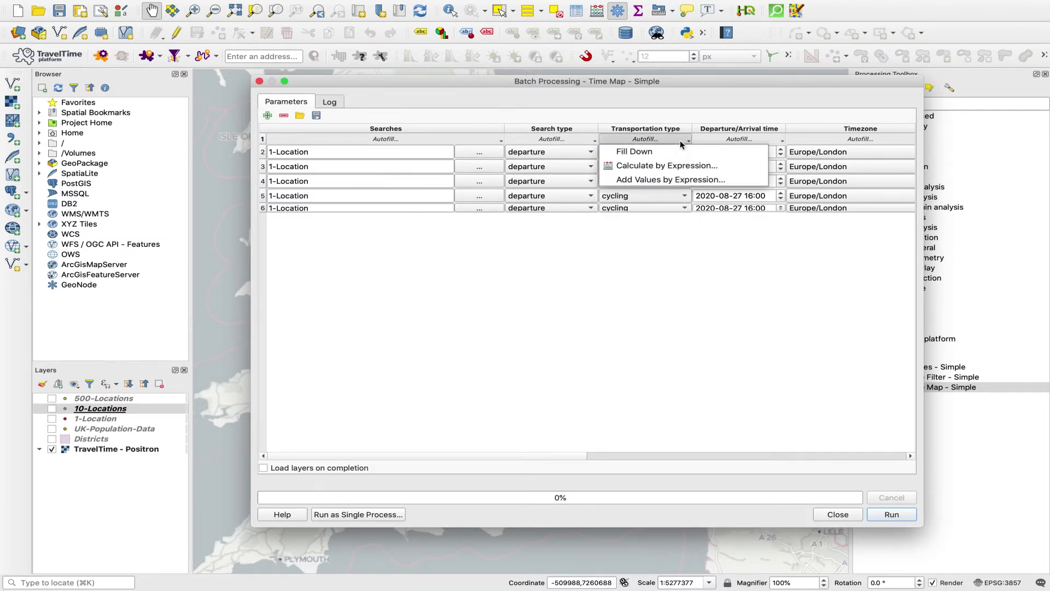
left_click(669, 150)
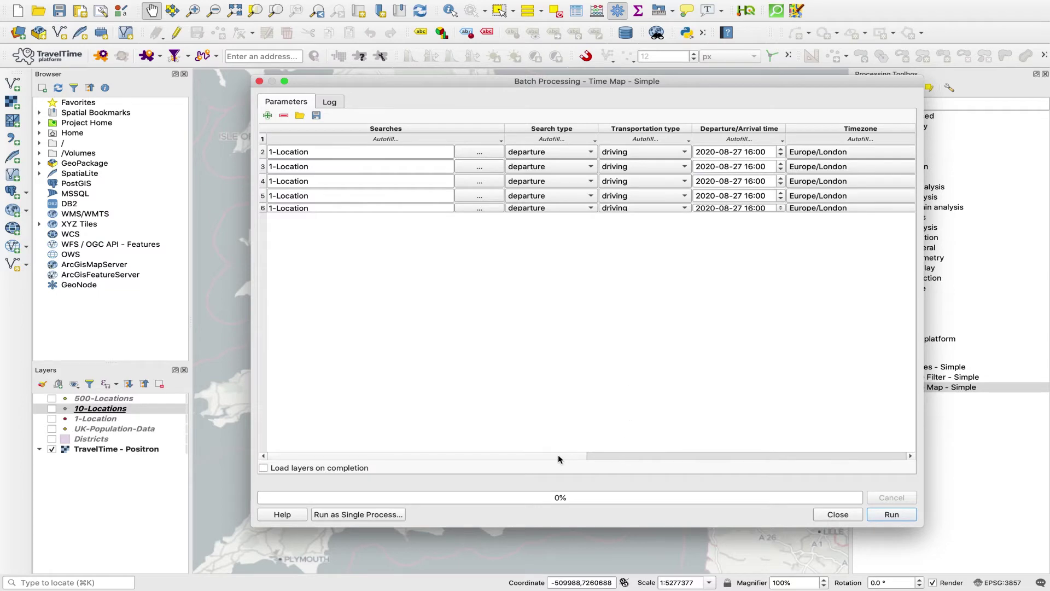
left_click_drag(559, 458, 619, 457)
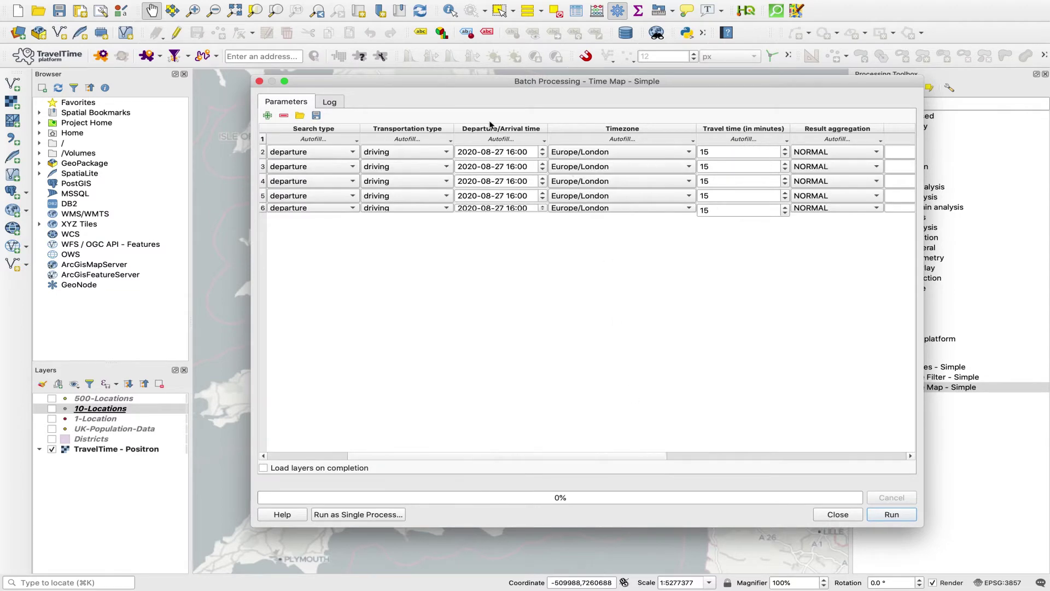
left_click_drag(494, 81, 290, 41)
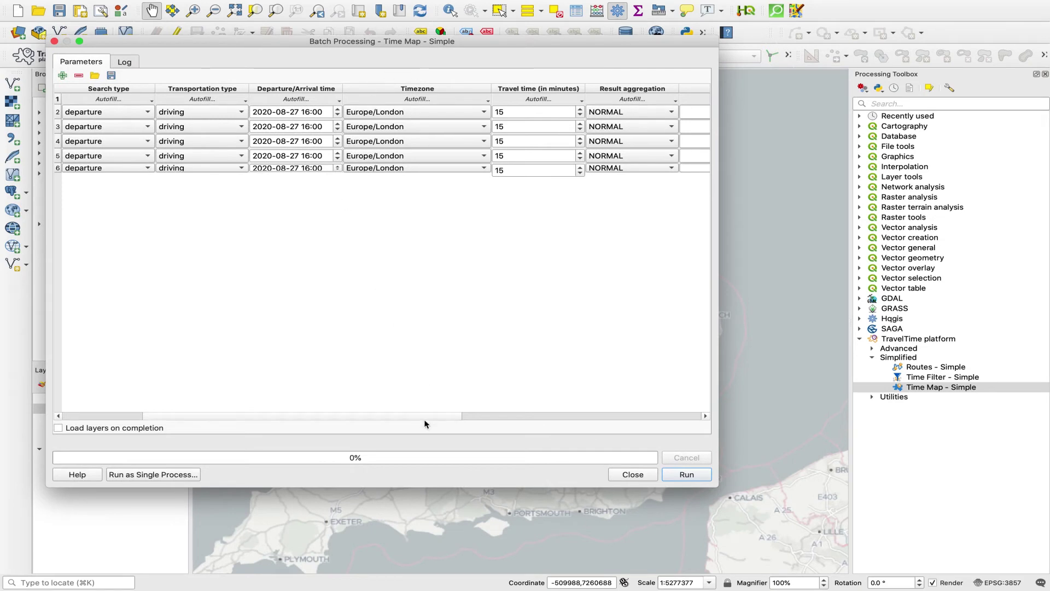
- Enter travel times of 15, 30, 45, 60 and 75 minutes in rows 2–6
double_click(501, 110)
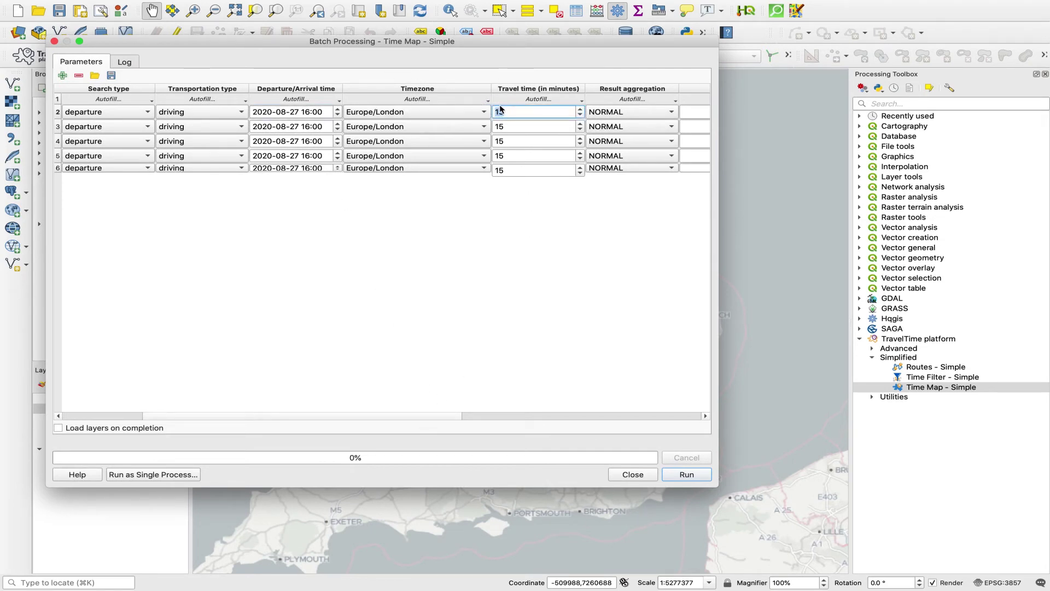
left_click(508, 126)
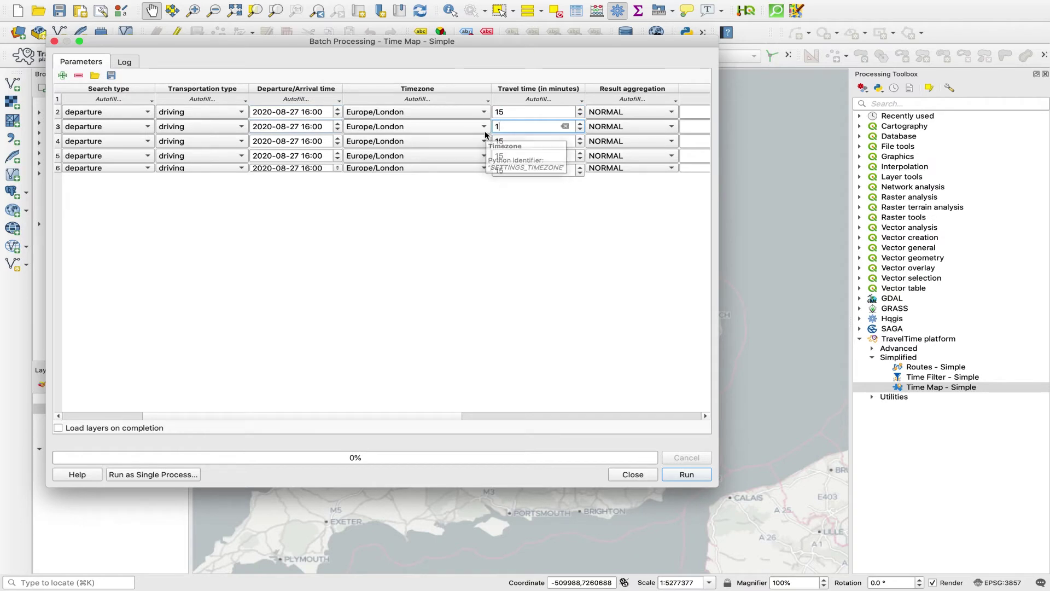
key("BackSpace")
key("BackSpace")
type("30")
left_click(495, 141)
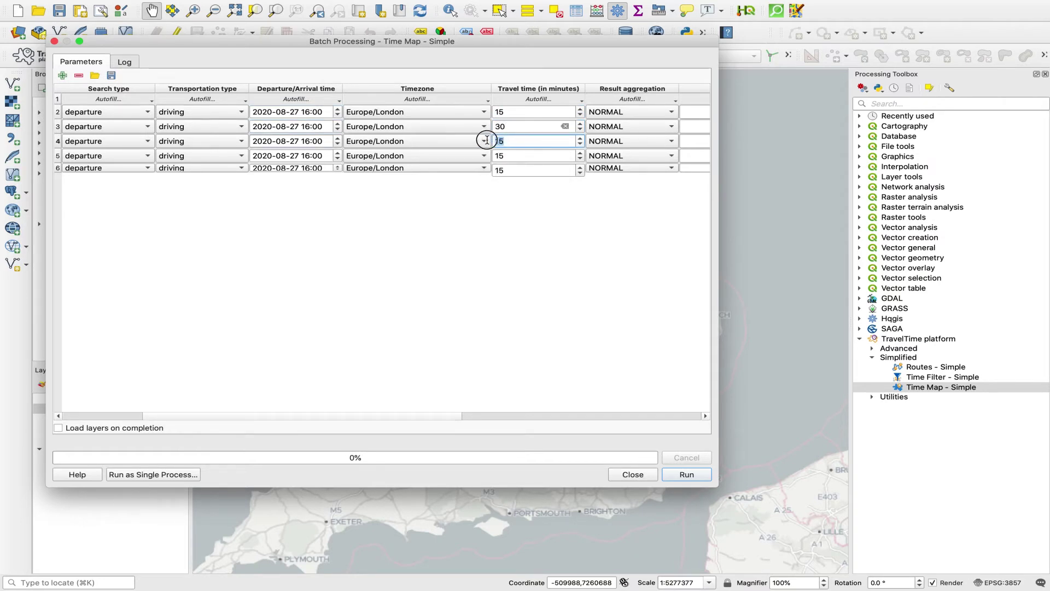
key("BackSpace")
key("BackSpace")
type("45")
left_click(495, 155)
key("BackSpace")
key("BackSpace")
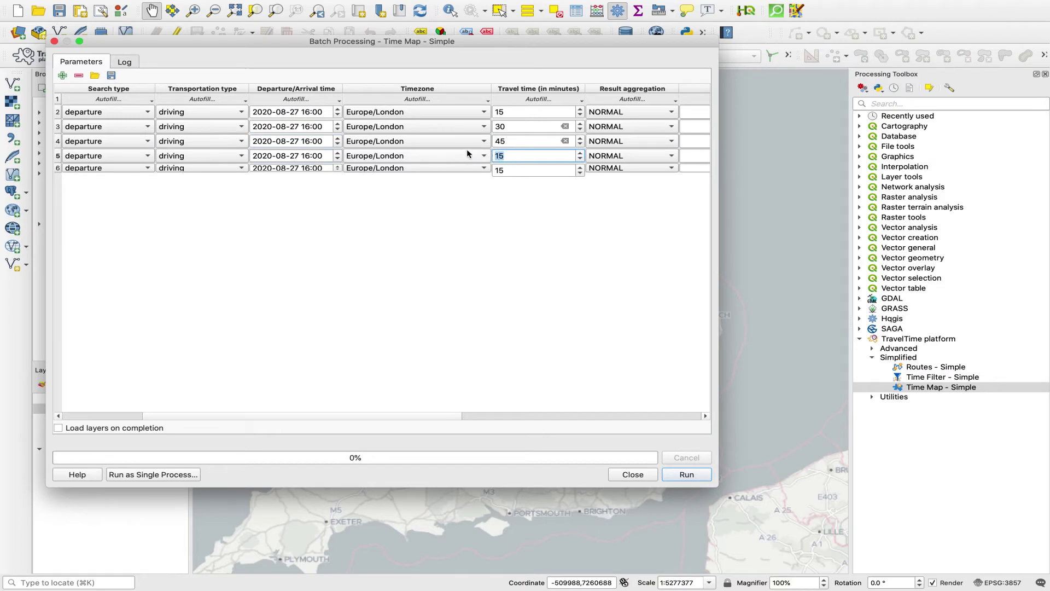
type("60")
left_click(453, 164)
key("BackSpace")
key("BackSpace")
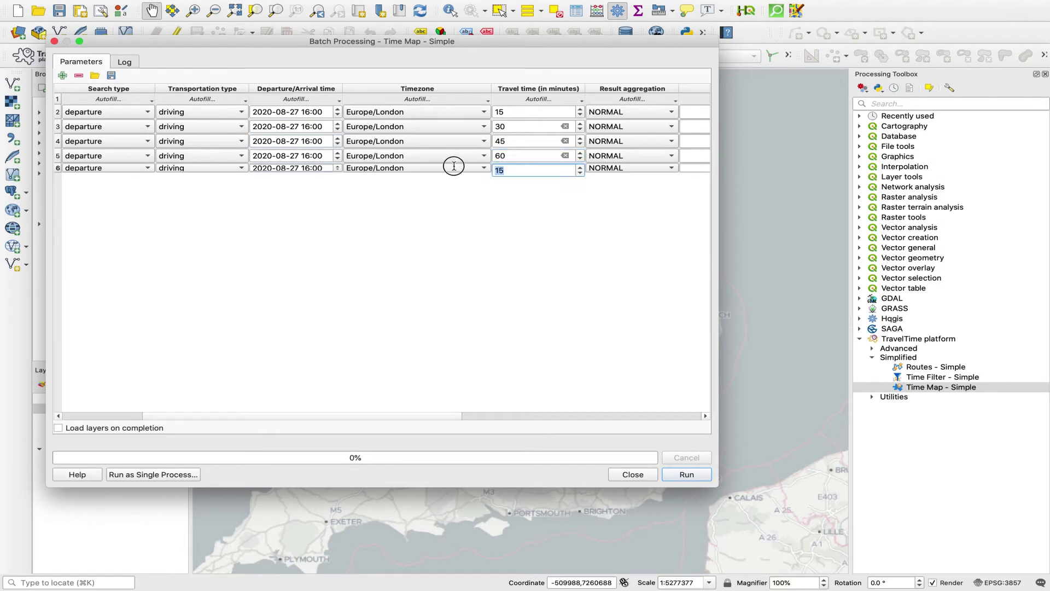
type("75")
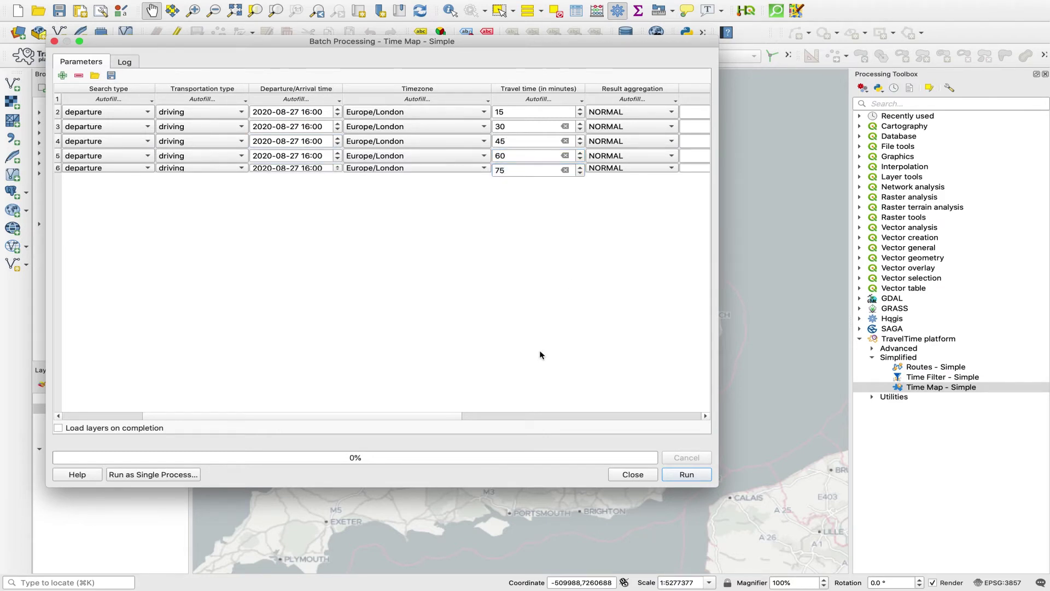
left_click(442, 415)
left_click_drag(442, 416, 504, 417)
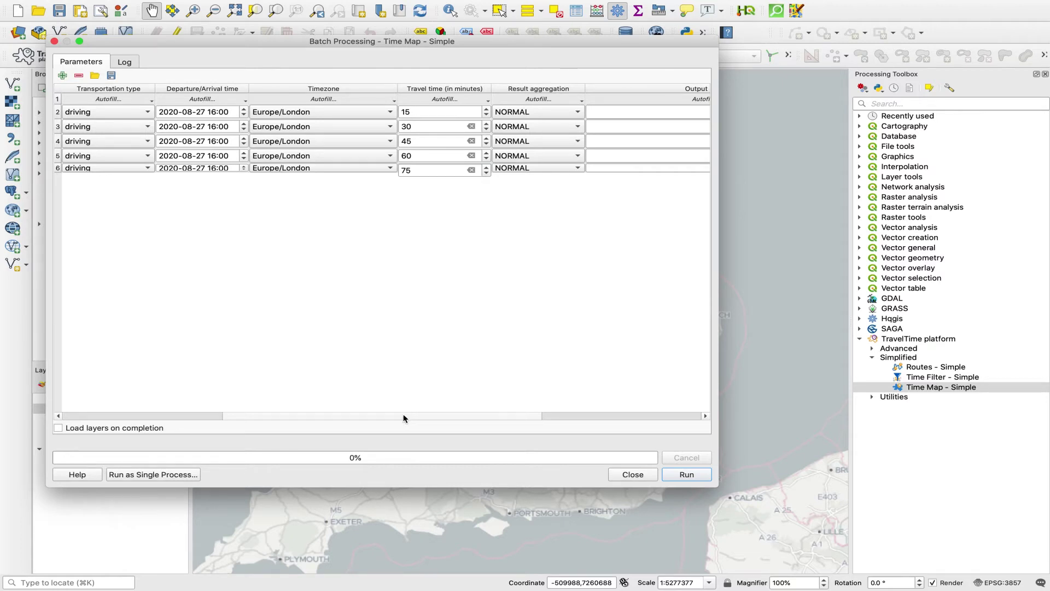
left_click_drag(411, 416, 549, 417)
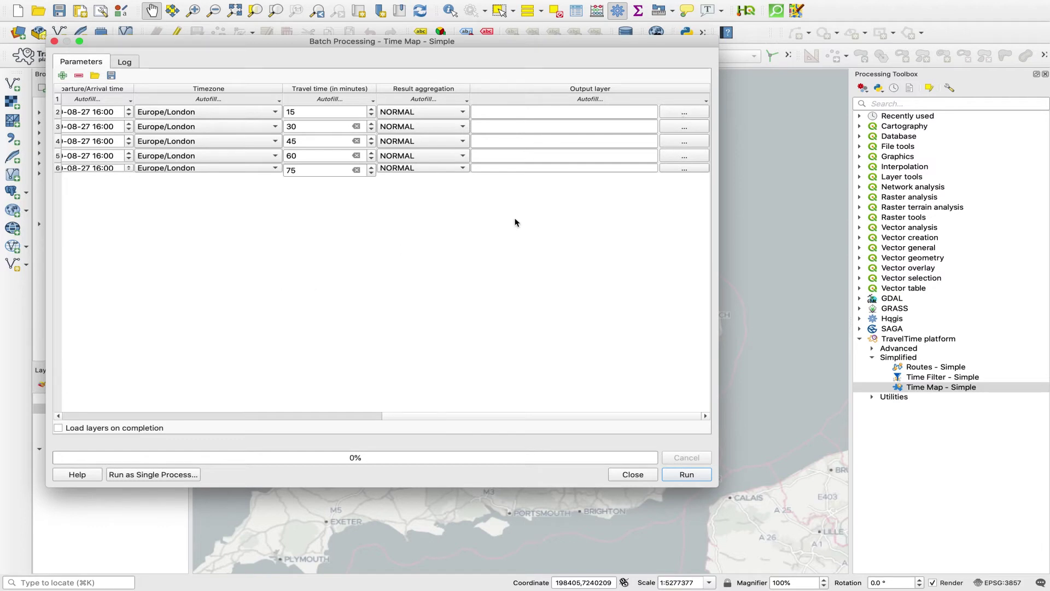
- Save row 2's output as 15_mins.gpkg on the Desktop without autofilling the other rows
left_click(680, 113)
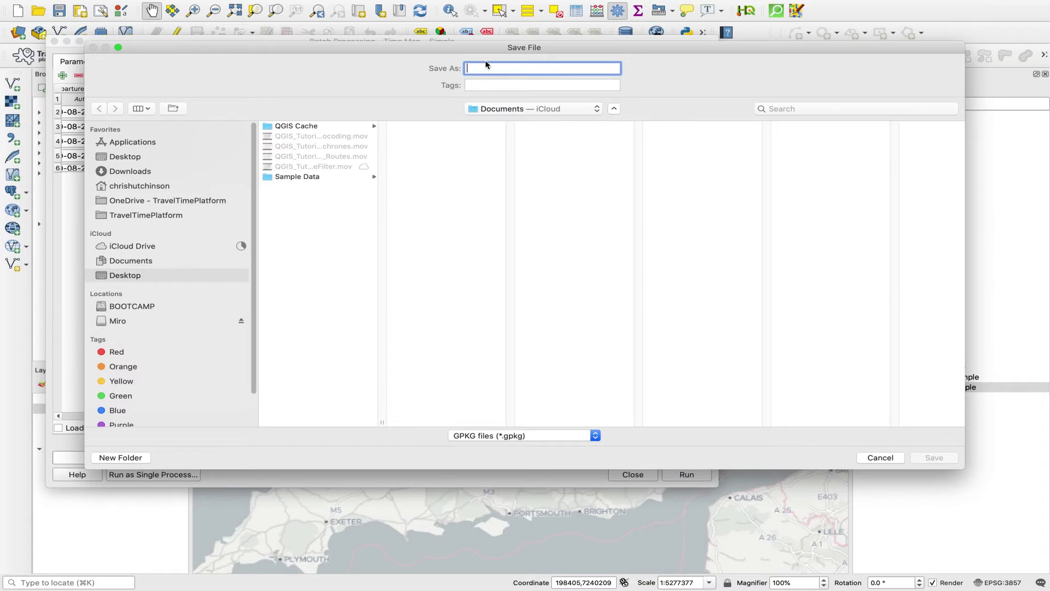
type("15_")
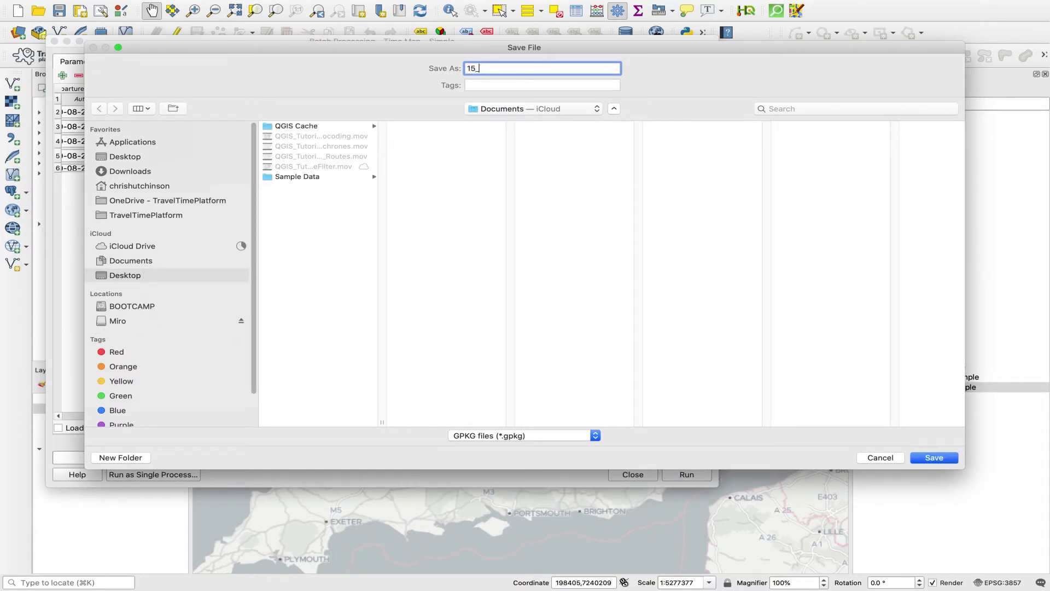
type("mins")
left_click(944, 458)
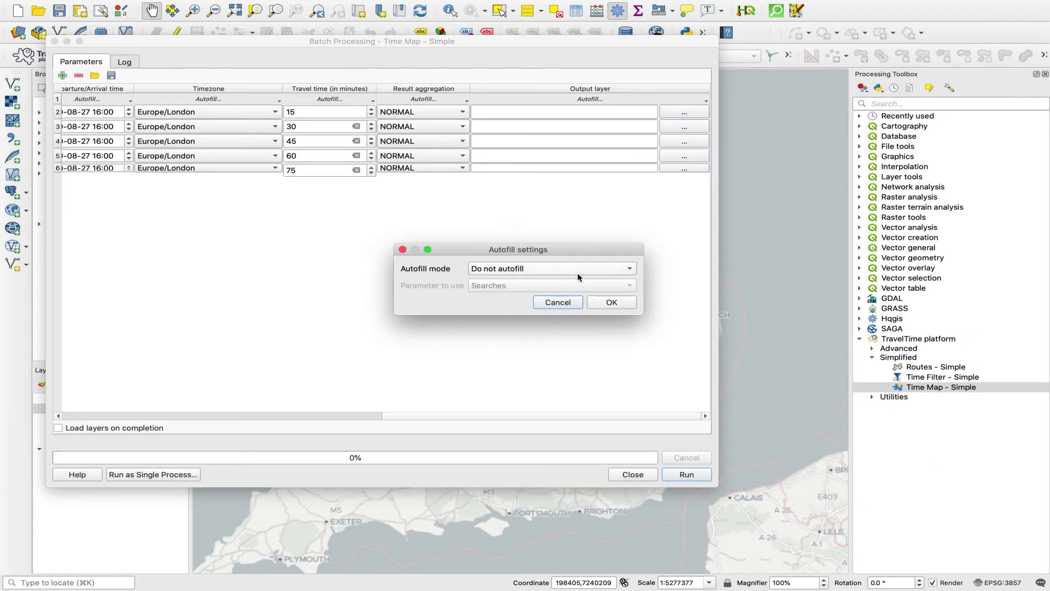
left_click(547, 269)
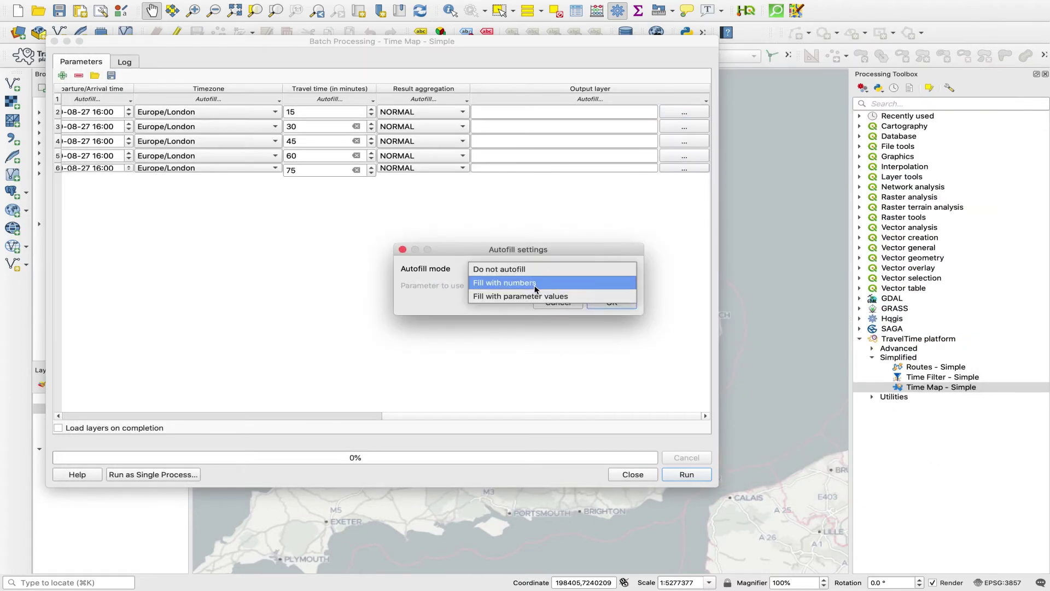
left_click(525, 270)
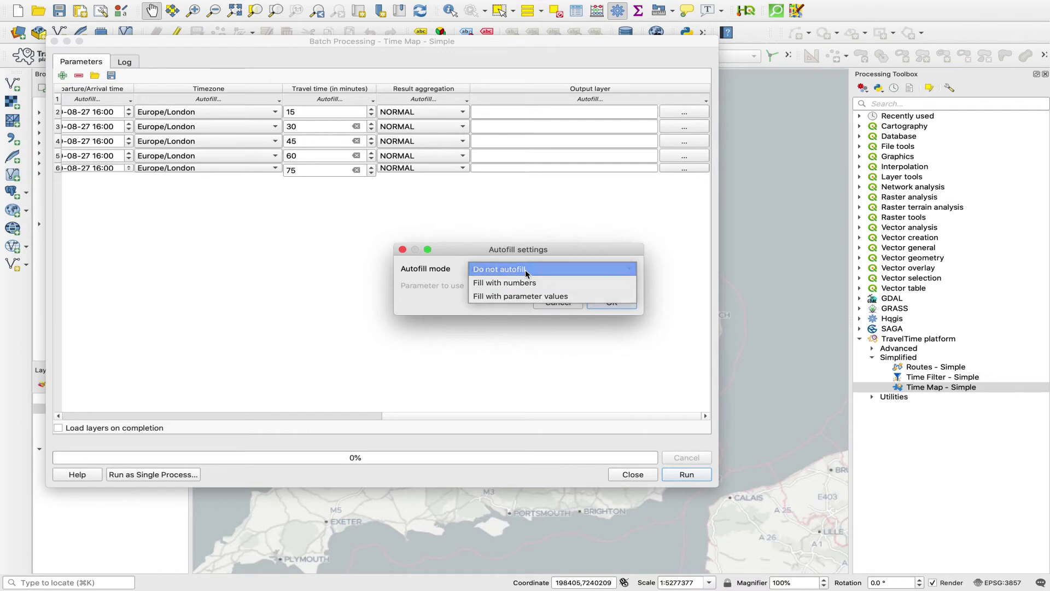
left_click(612, 303)
- Copy the 15_mins output path into row 3 and rename it to 30_mins
left_click(581, 112)
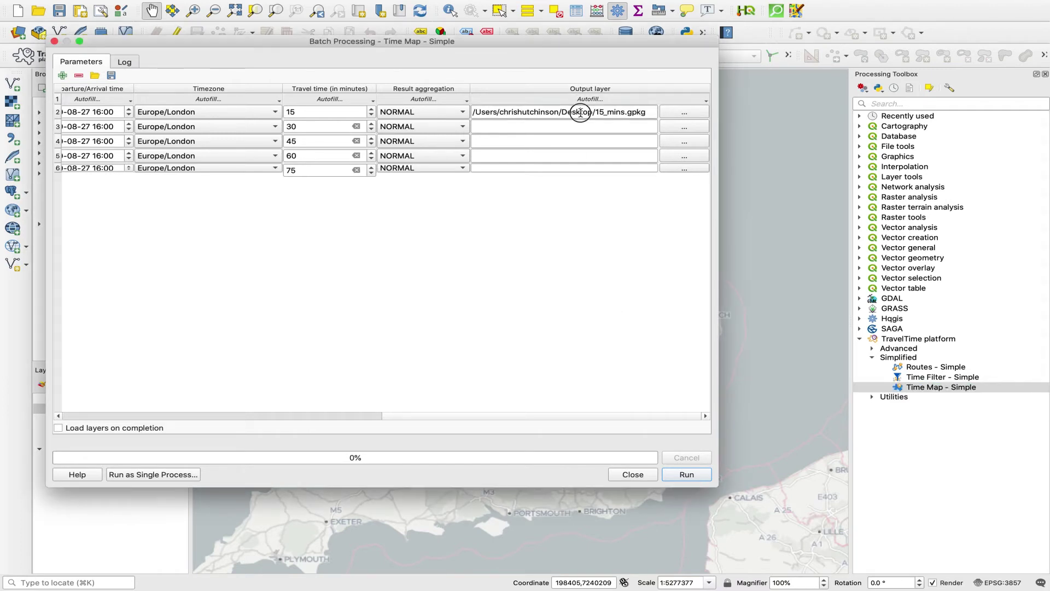
triple_click(581, 112)
key("cmd+c")
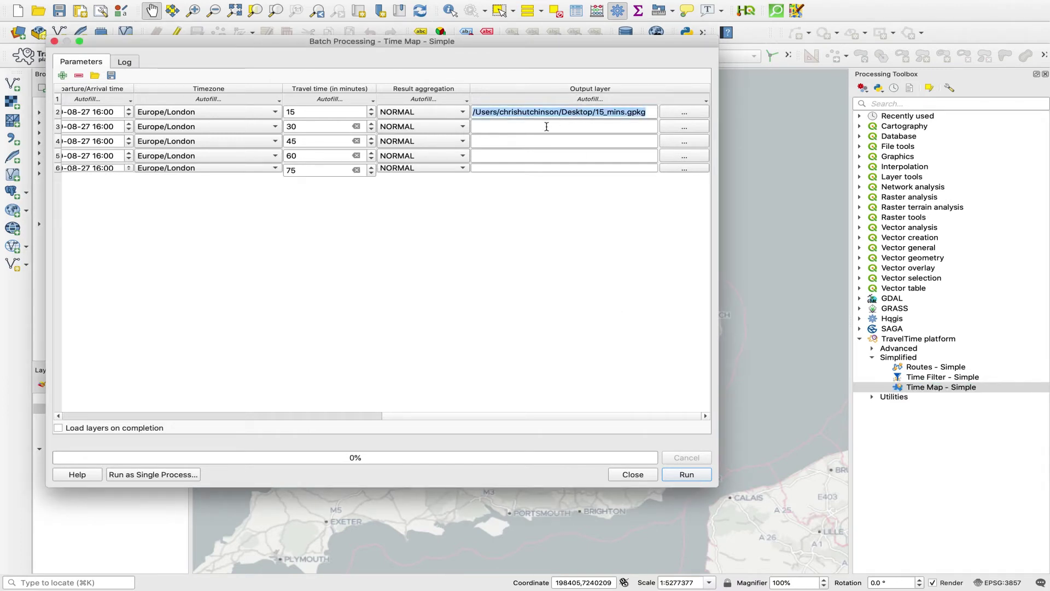
left_click(546, 126)
key("cmd+v")
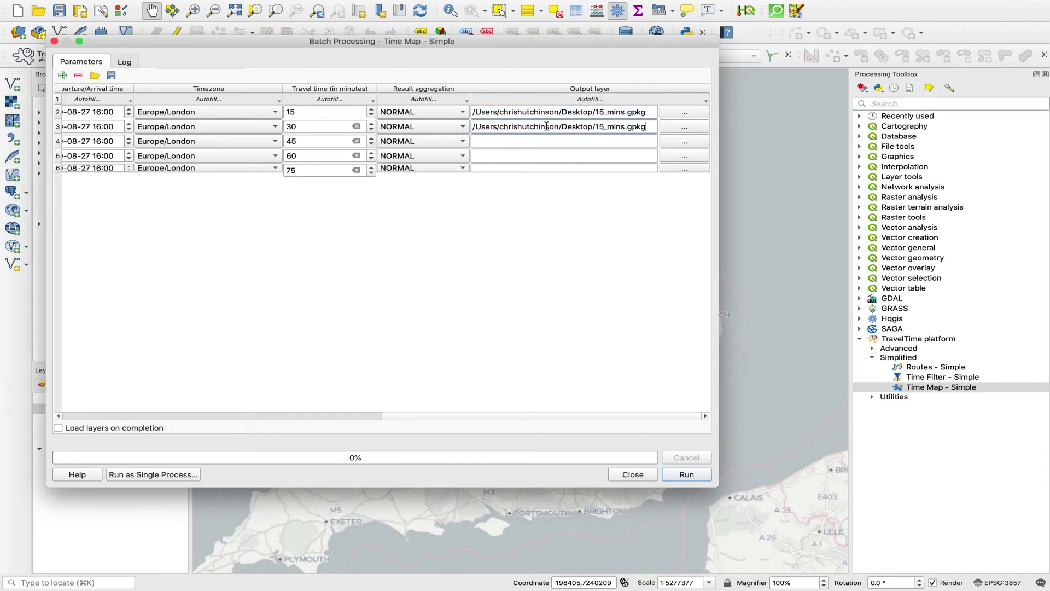
left_click(603, 127)
key("BackSpace")
key("BackSpace")
type("30")
- Paste the output path into rows 4 and 5, renaming them 45_mins and 60_mins
left_click(553, 141)
key("cmd+v")
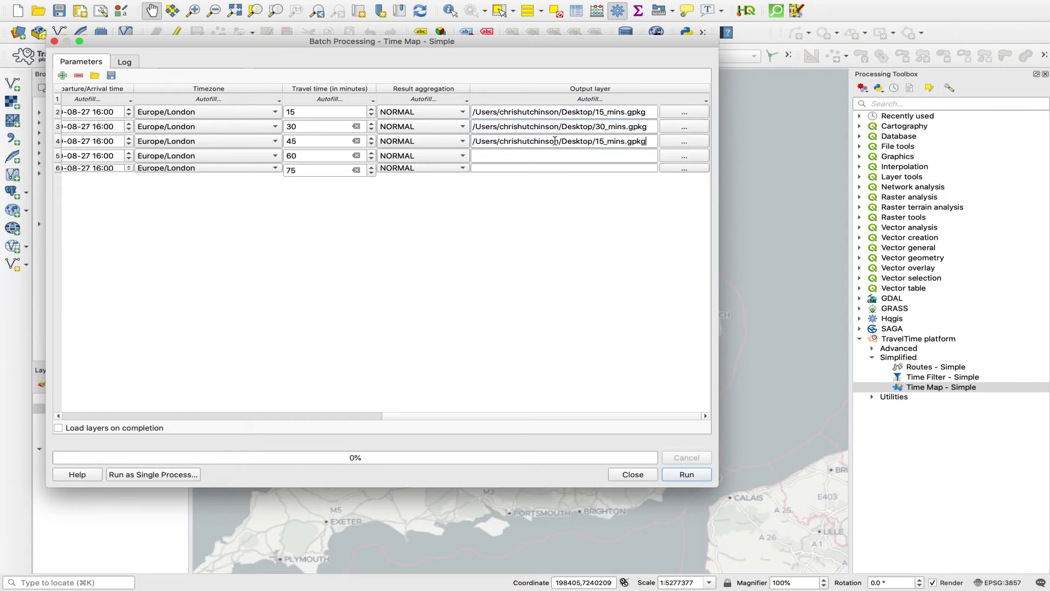
left_click(601, 141)
key("BackSpace")
type("4")
left_click(574, 156)
key("super+v")
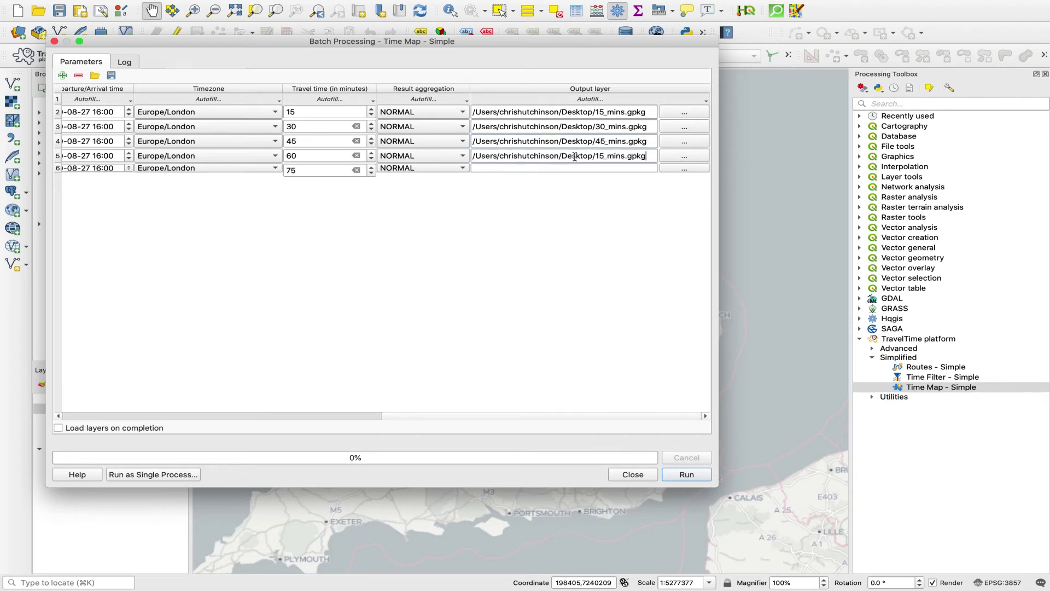
left_click(604, 157)
key("BackSpace")
key("BackSpace")
type("60")
- Paste the output path into row 6 and delete its 15 minutes value
left_click(556, 168)
key("super+v")
left_click(603, 168)
key("BackSpace")
key("BackSpace")
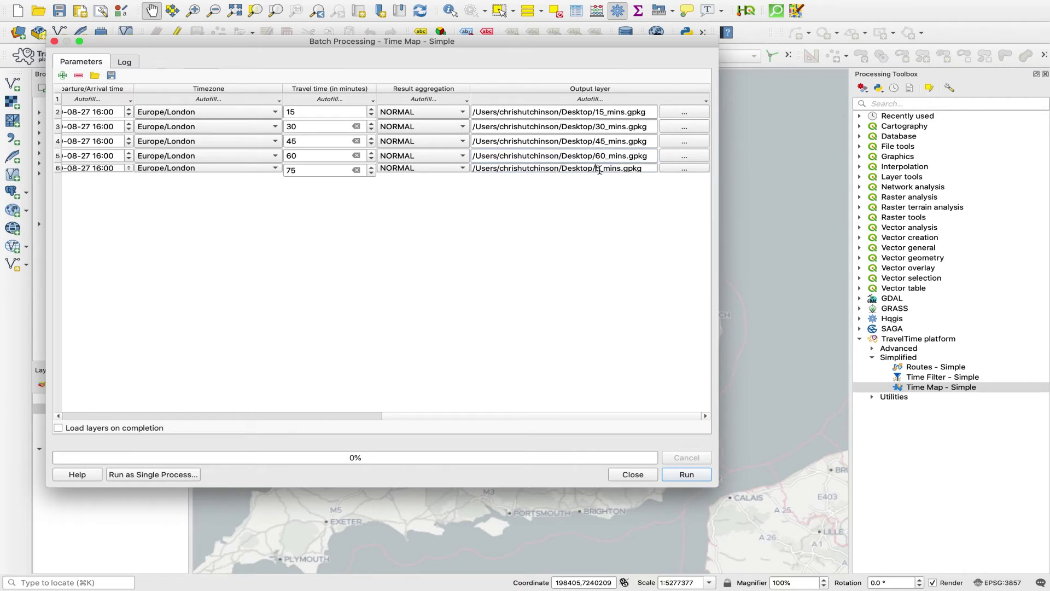
- Finish row 6's output as 75_mins and run the five-row Time Map batch
type("75")
left_click_drag(451, 415, 30, 415)
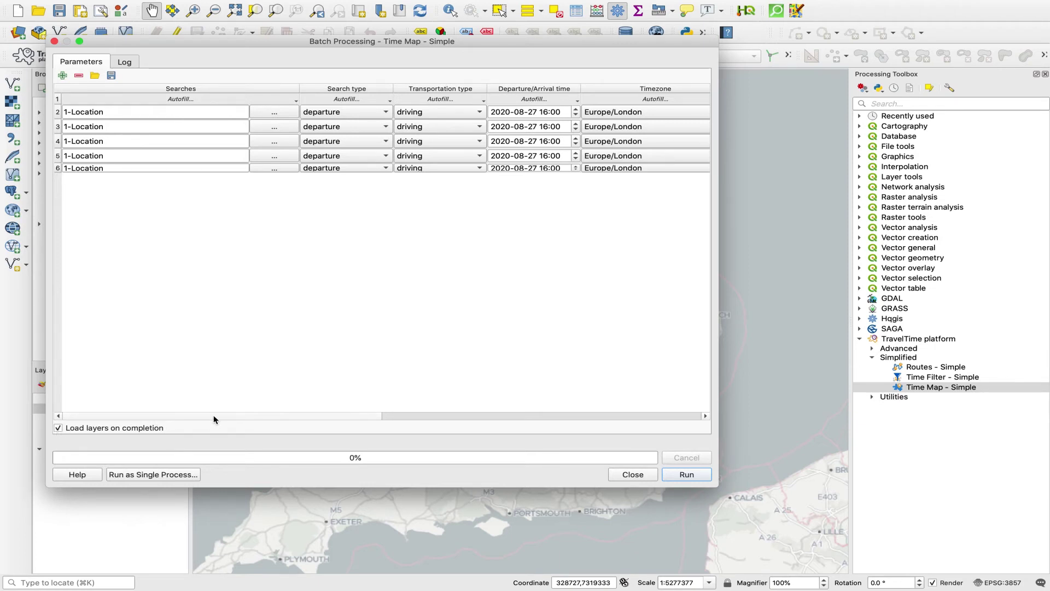
scroll(251, 414, "right", 10)
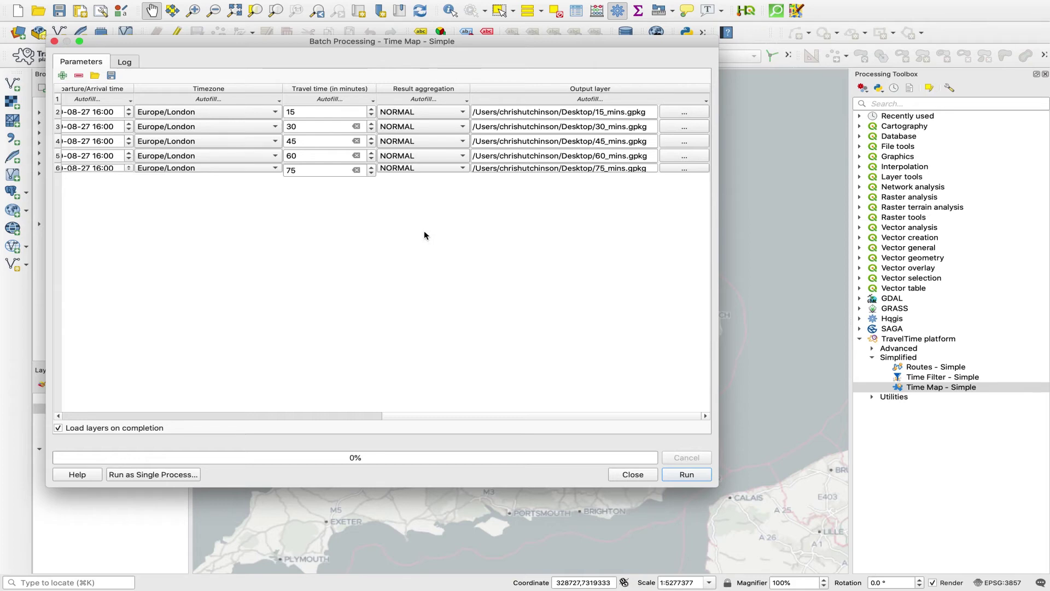
left_click(686, 474)
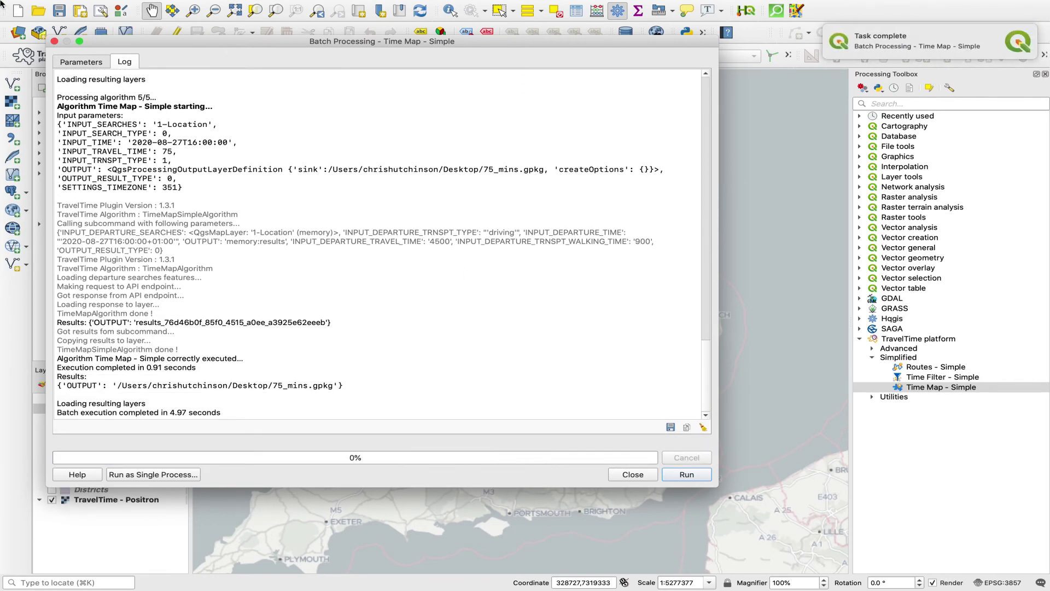
- Close the batch window, zoom to London, and hide the 75, 60, 45 and 30_mins isochrones
left_click(54, 41)
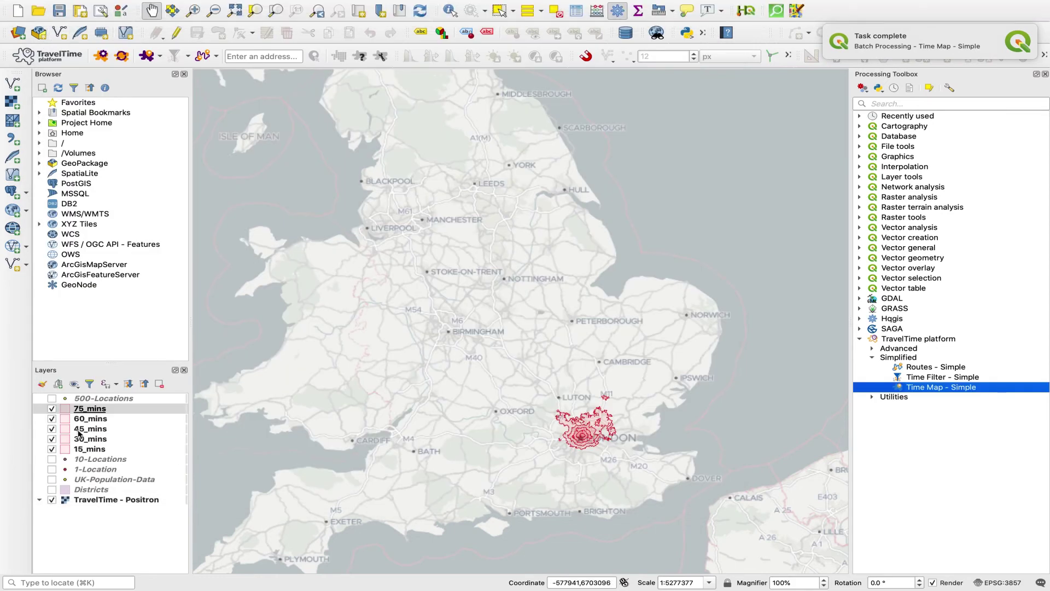
scroll(599, 424, "up", 2)
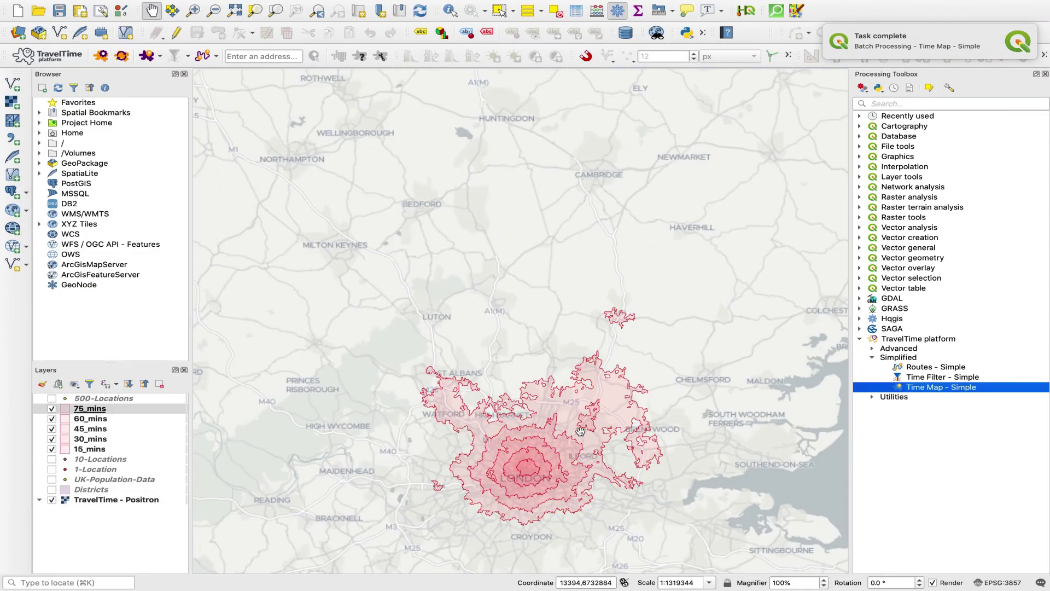
left_click(52, 409)
left_click(52, 419)
left_click(52, 428)
left_click(52, 438)
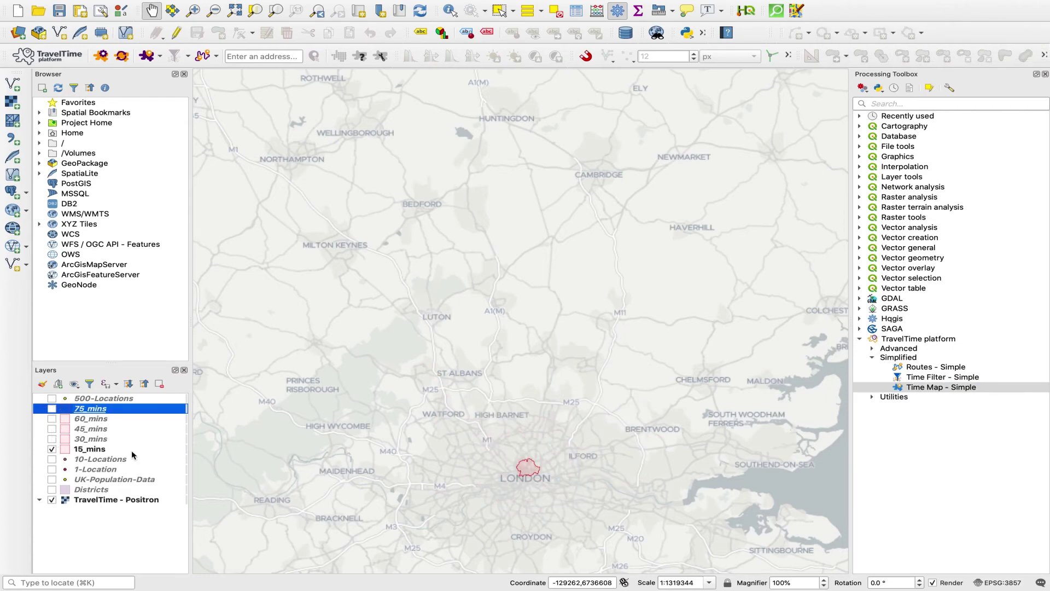
- Turn the 30–75 minute isochrones back on and show the 1-Location origin point
scroll(544, 479, "up", 1)
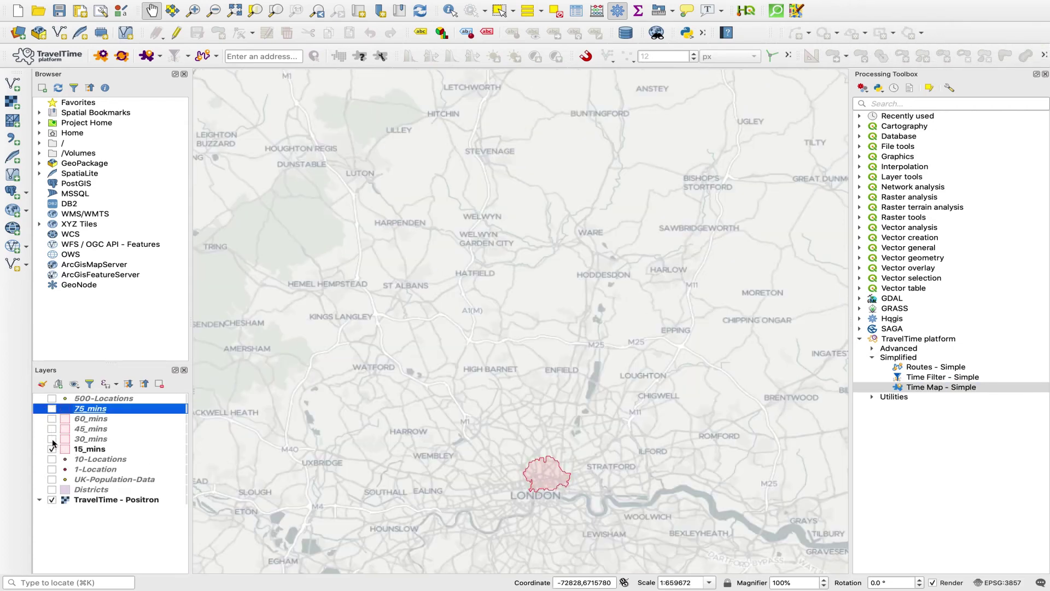
left_click(52, 438)
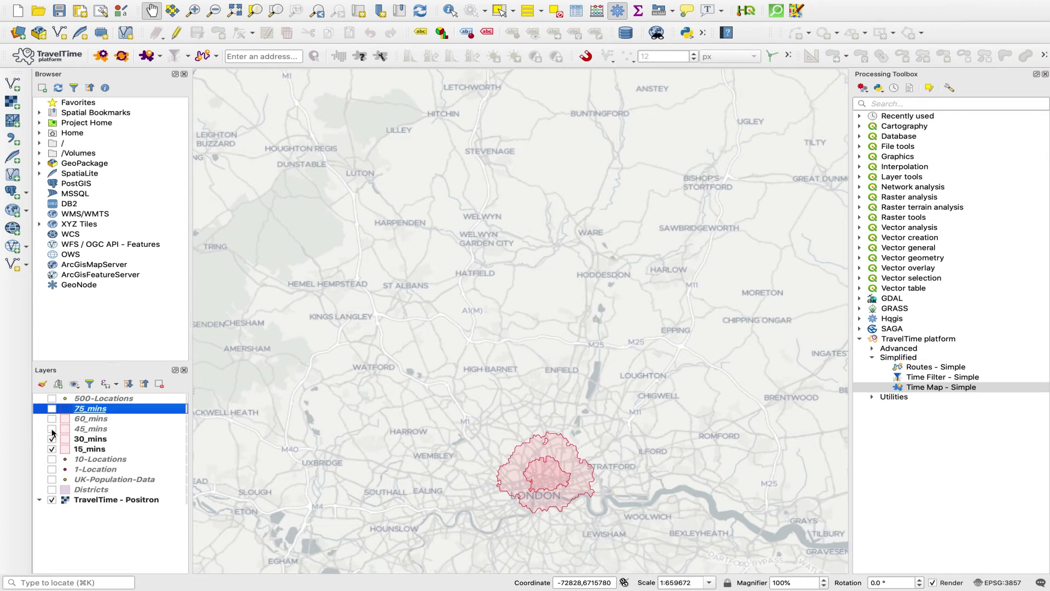
left_click(52, 429)
left_click(51, 419)
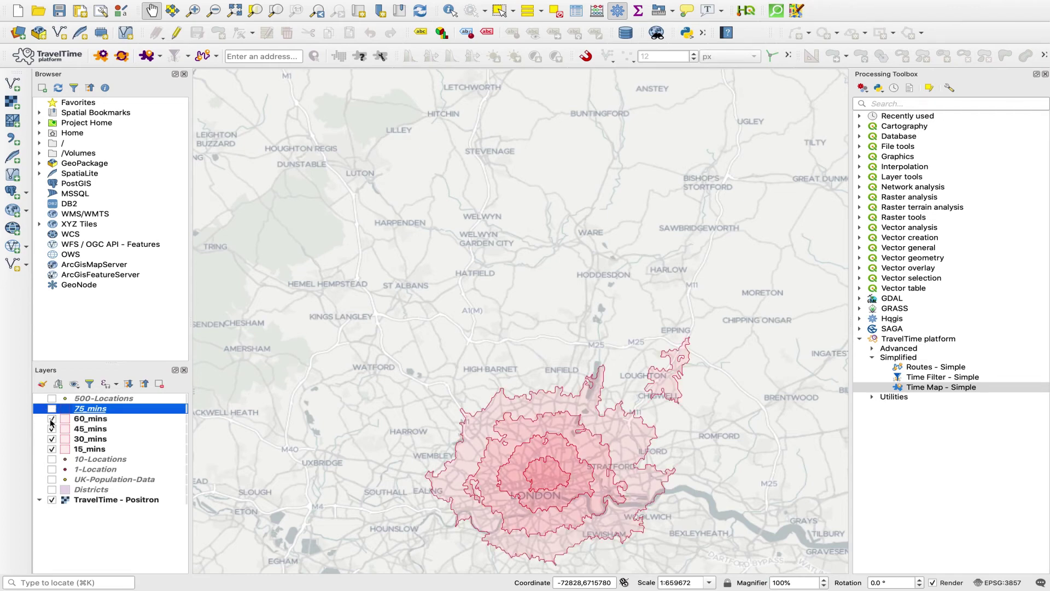
left_click(52, 408)
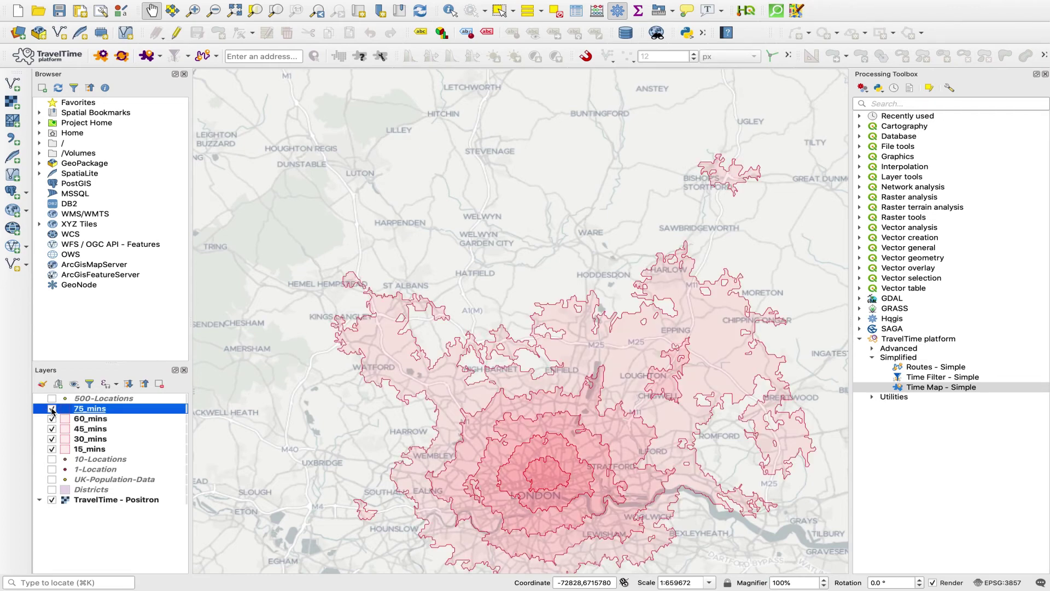
left_click(52, 469)
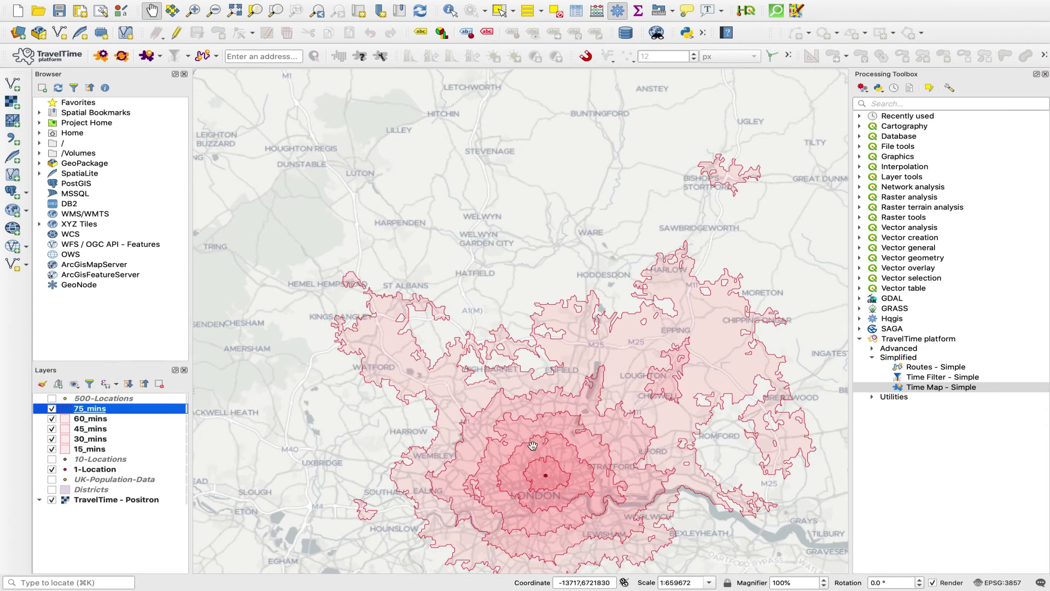